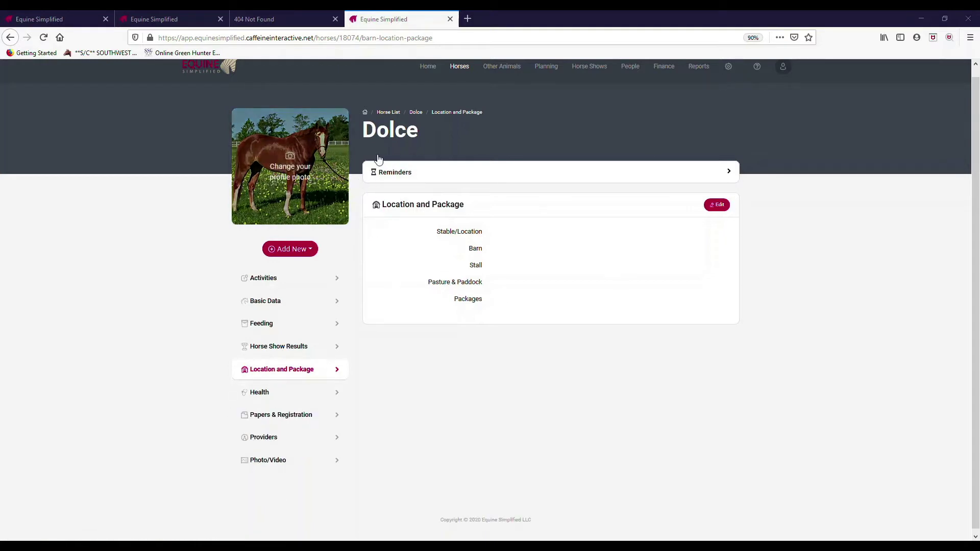
- Put Dolce's Location and Package card into edit mode
left_click(717, 206)
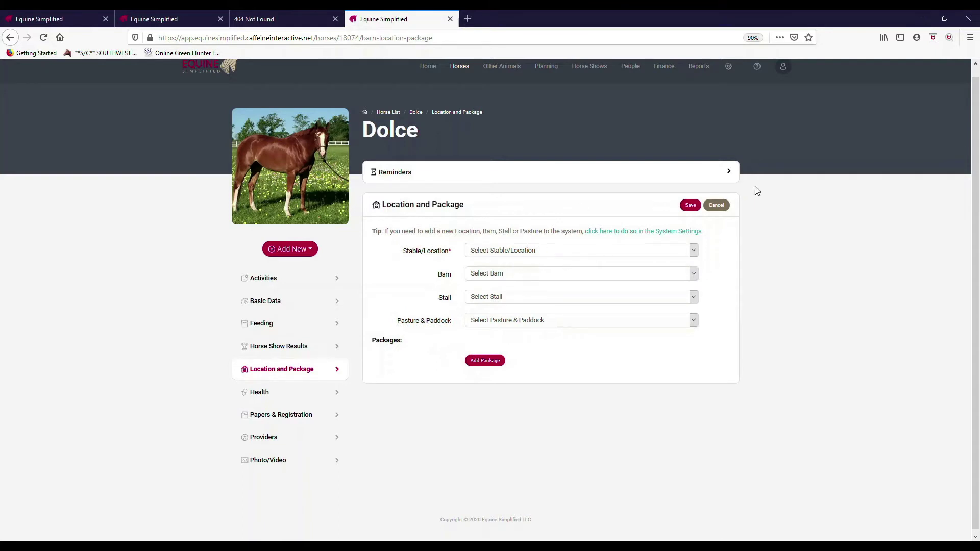
- Place Dolce at Goebel Ranch, Main Barn, stall 3, paddock Lot 35, and save
left_click(569, 254)
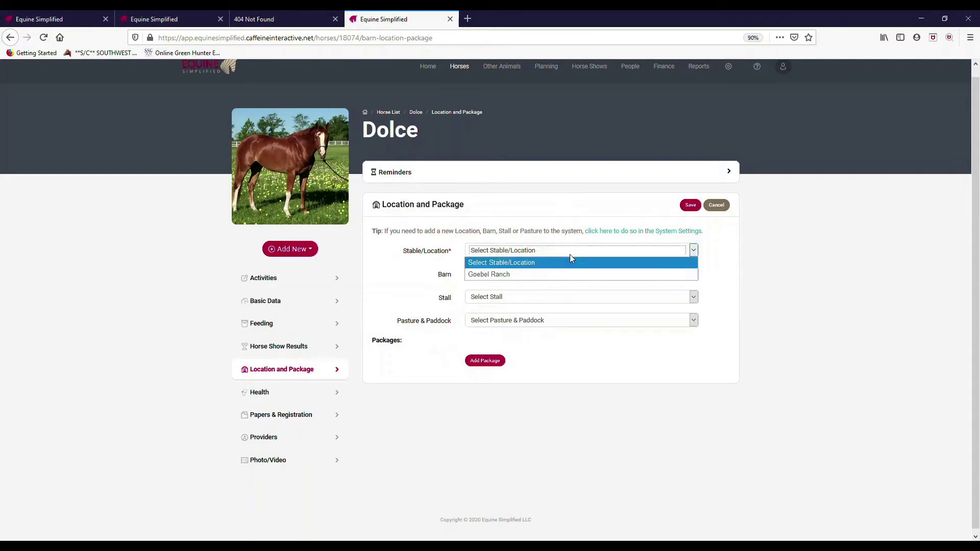
left_click(491, 275)
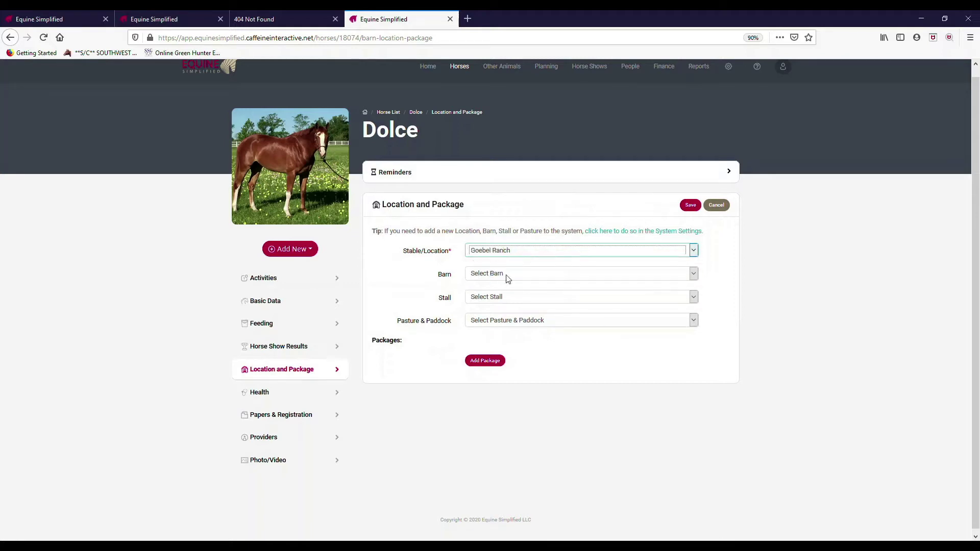
left_click(507, 274)
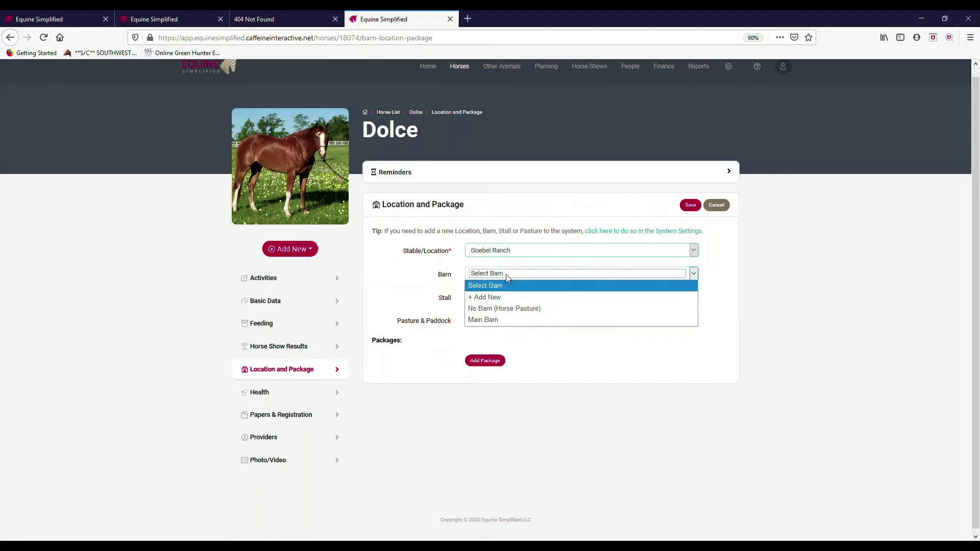
left_click(492, 320)
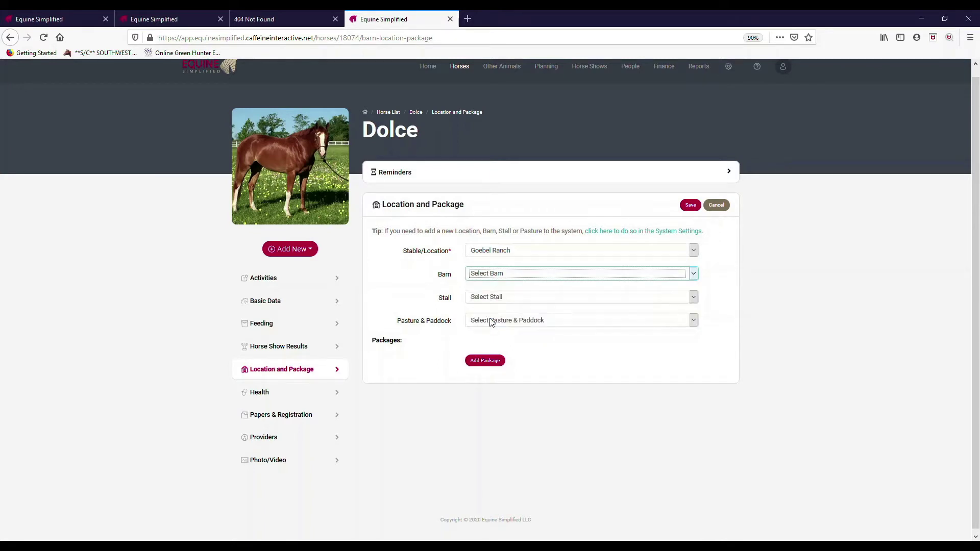
left_click(514, 304)
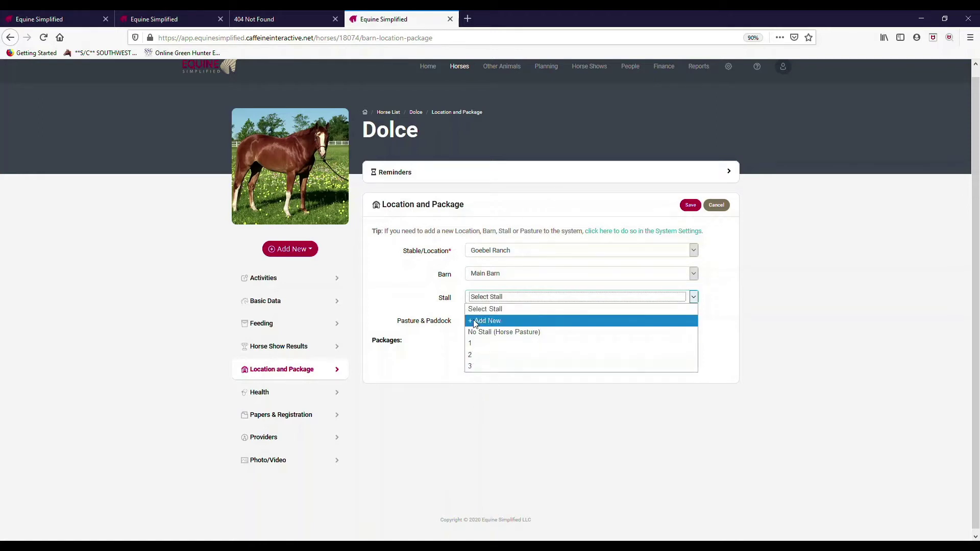
left_click(470, 374)
key("3")
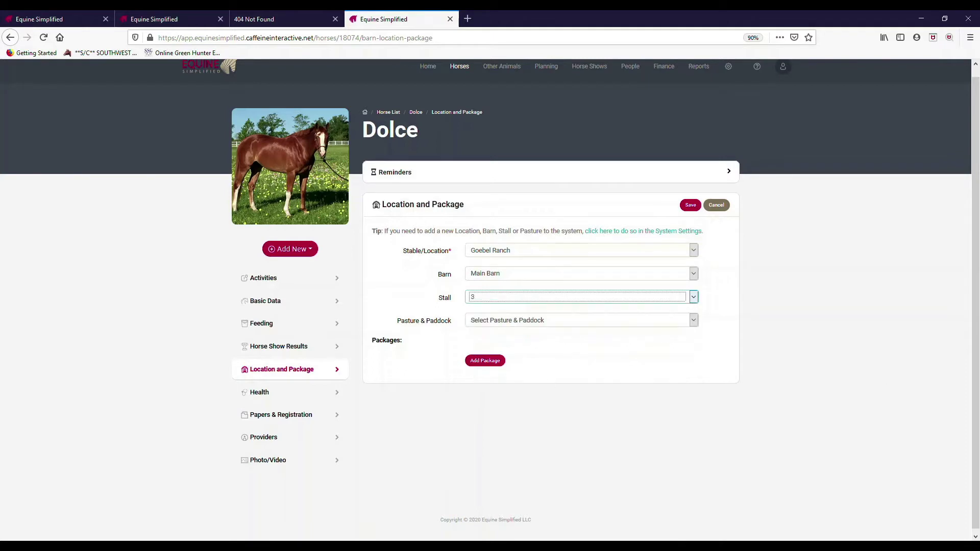
left_click(649, 322)
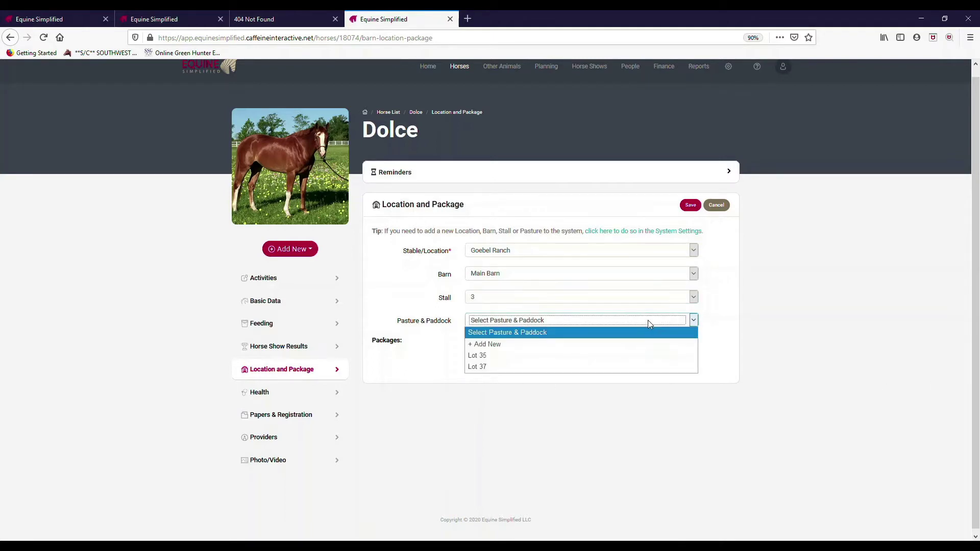
left_click(533, 355)
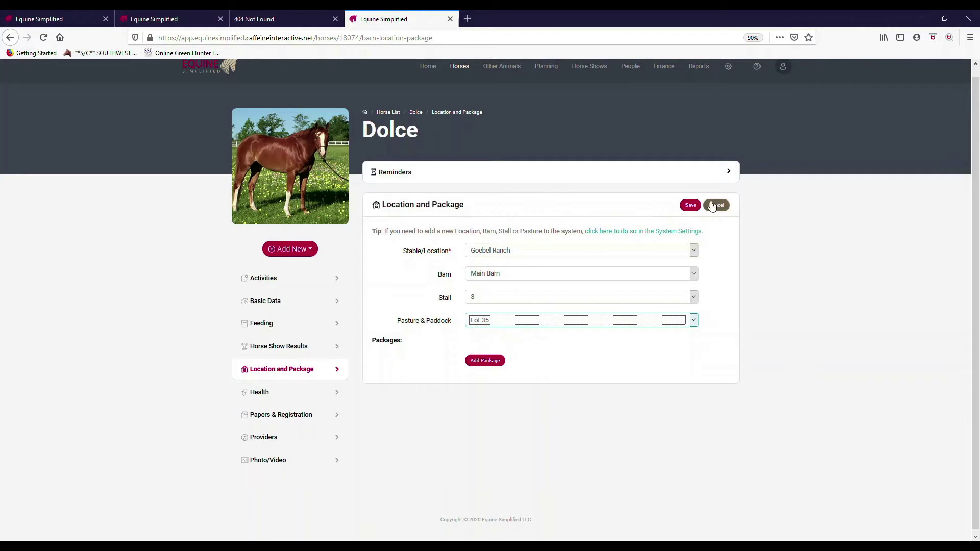
left_click(691, 205)
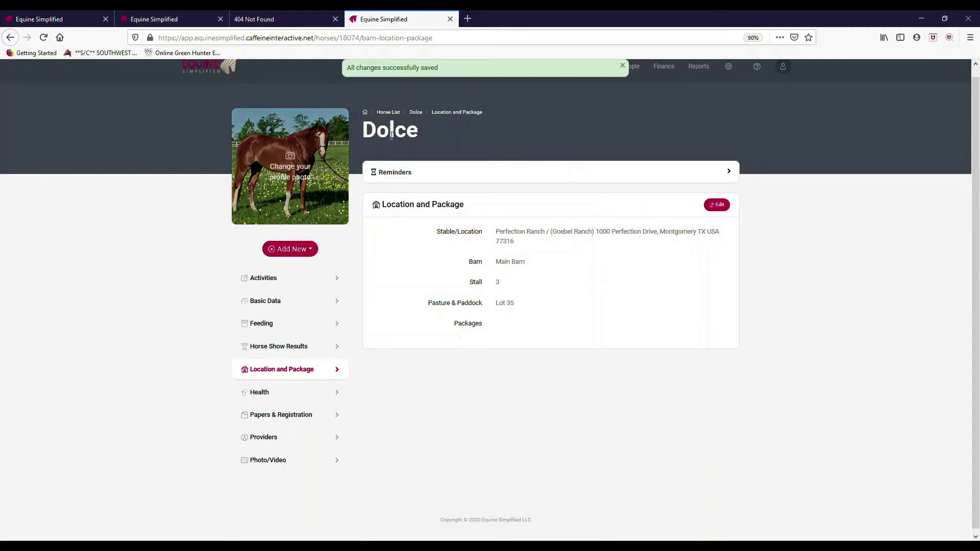
- Edit Dolce's saved Location and Package card again
left_click(717, 206)
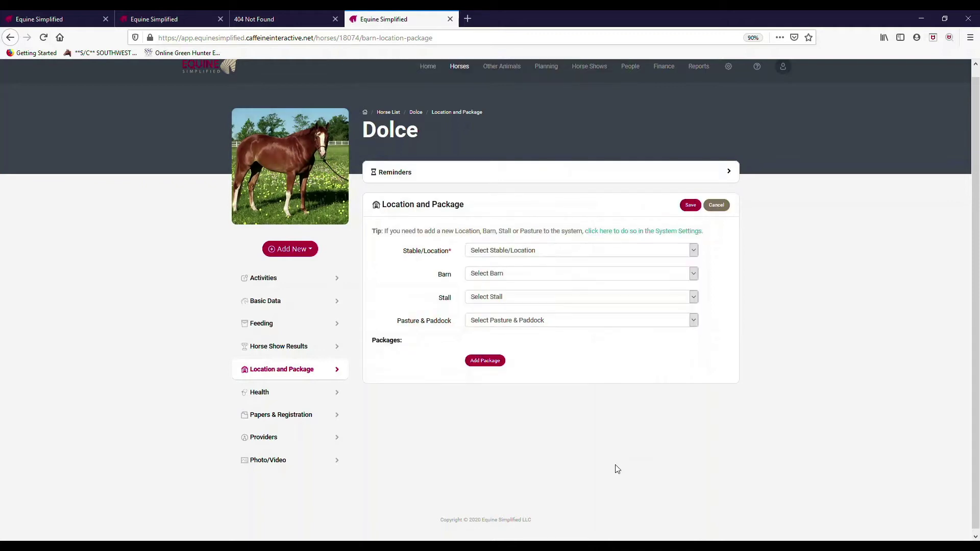
- Add a Training board (Monthly) package for Dolce starting 02/28/20
left_click(494, 363)
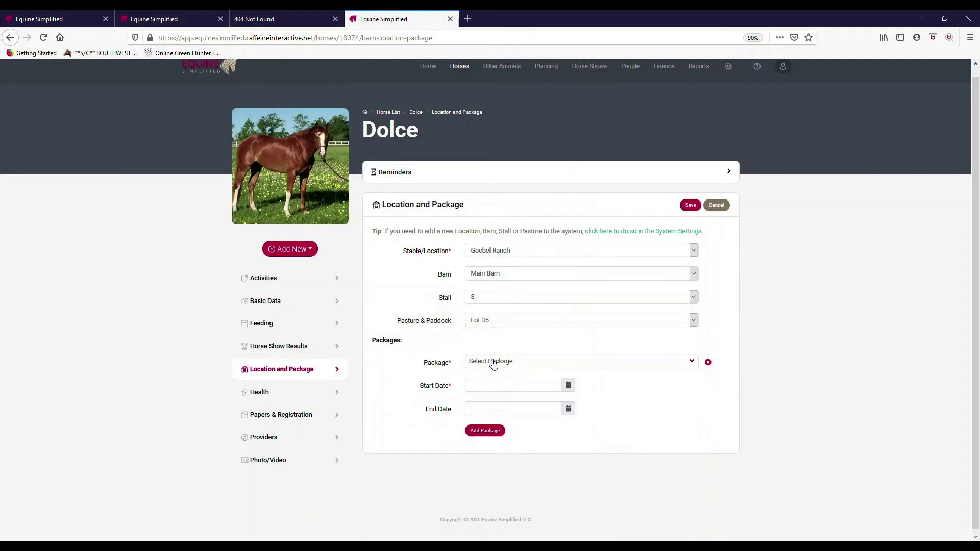
left_click(493, 364)
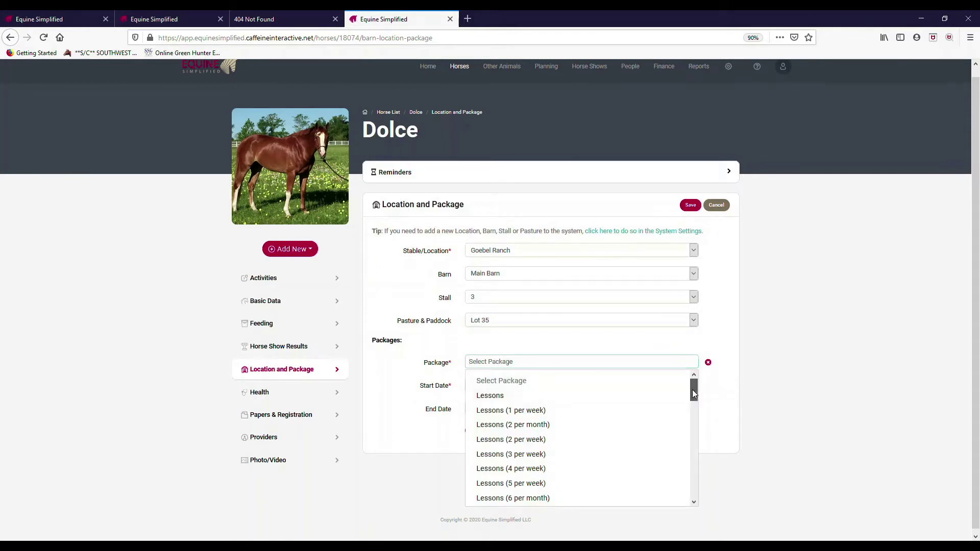
left_click_drag(693, 391, 692, 514)
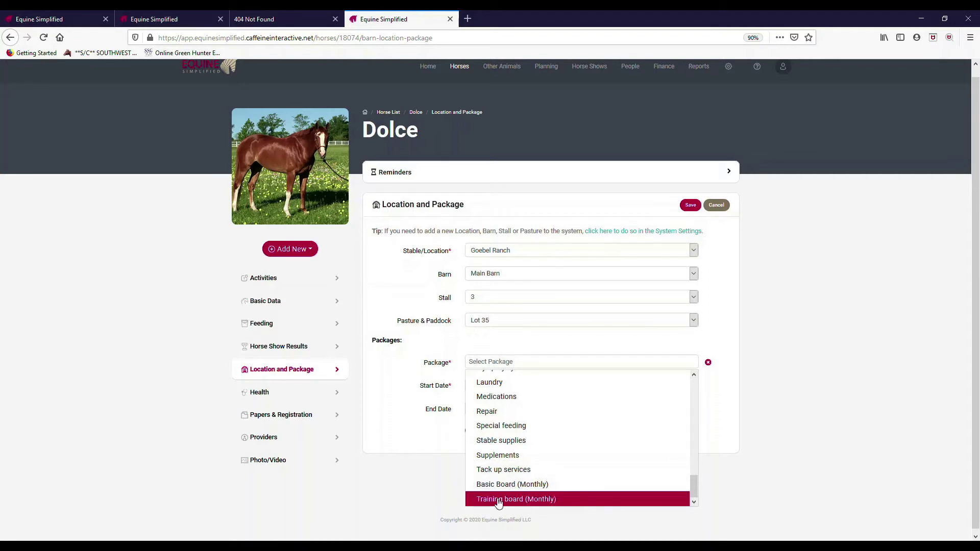
left_click(499, 502)
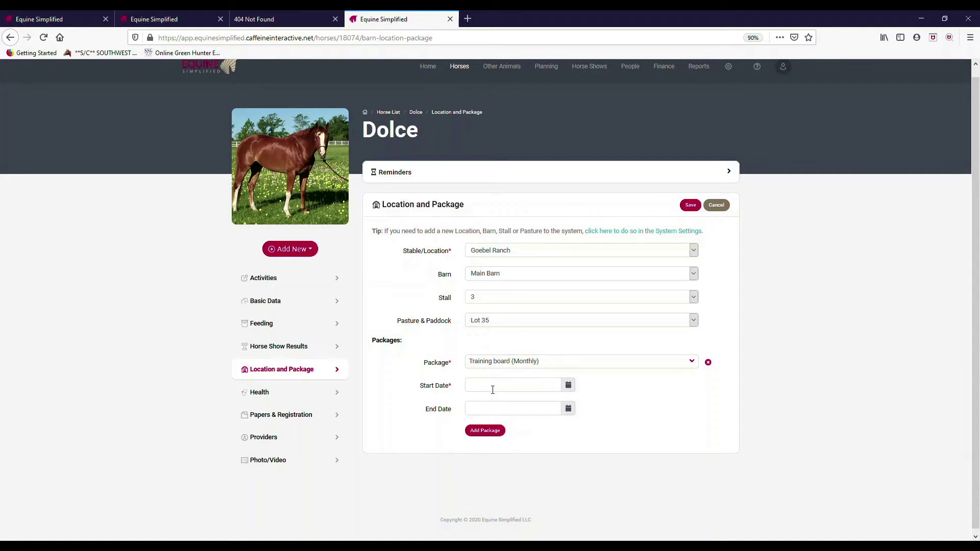
left_click(569, 386)
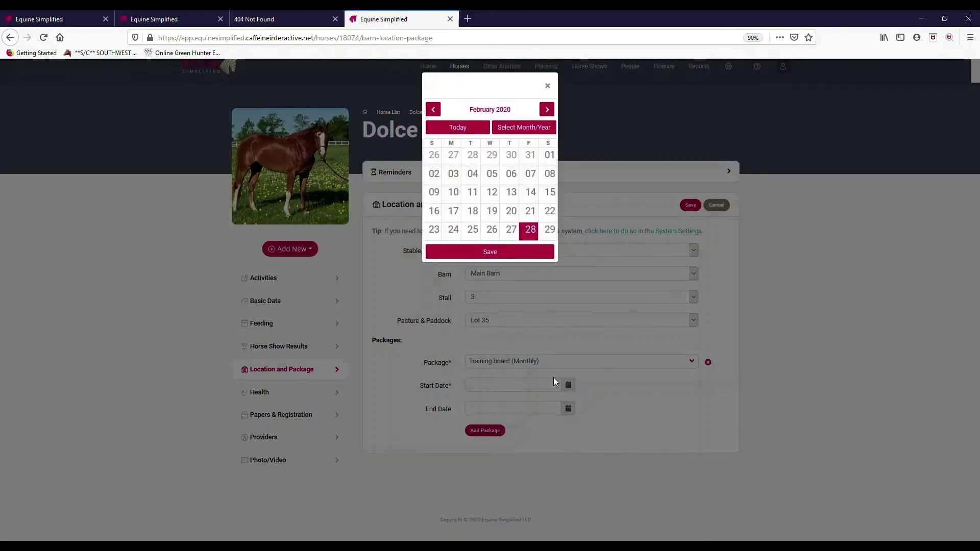
left_click(487, 253)
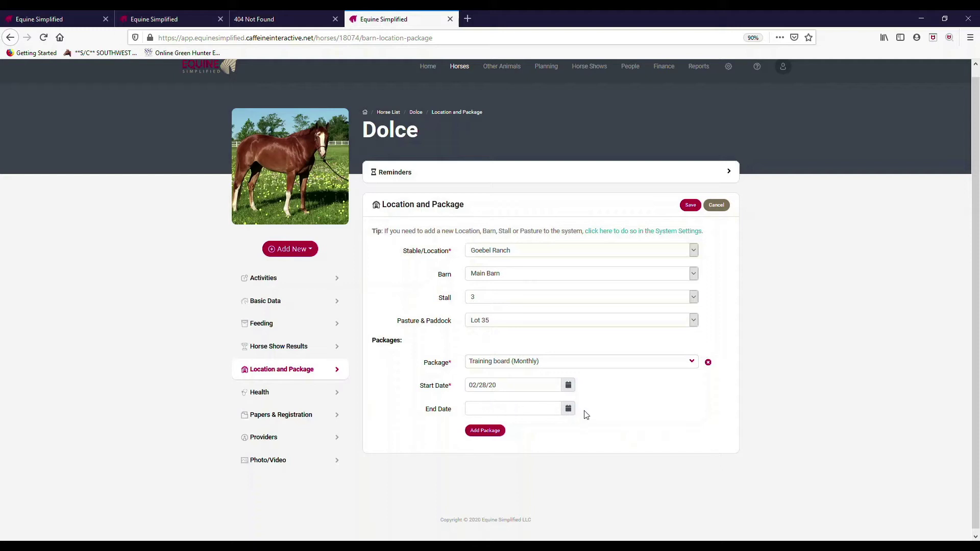
left_click(486, 431)
- Set the second package to Lessons (4 per week) from 03/01/20 and save
left_click(499, 434)
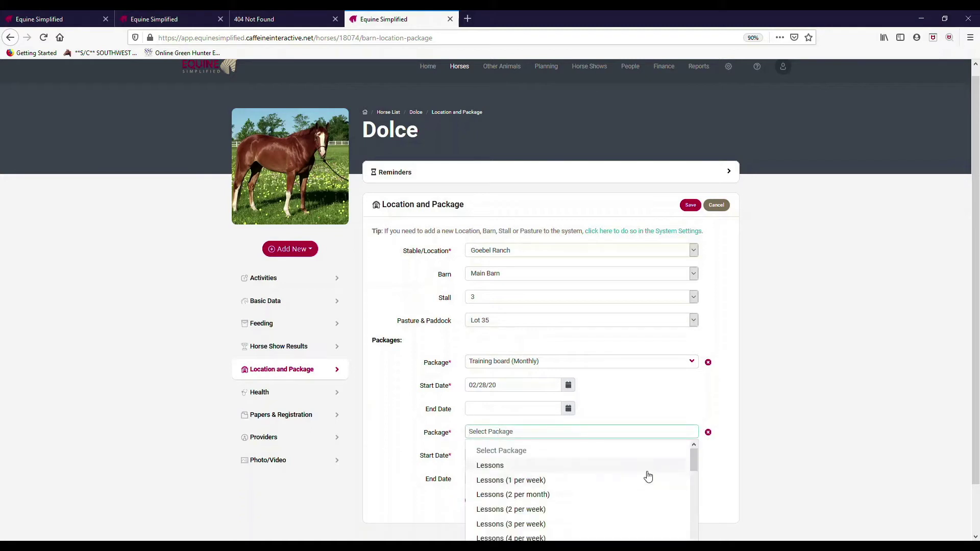
scroll(619, 473, "down", 4)
scroll(565, 505, "up", 4)
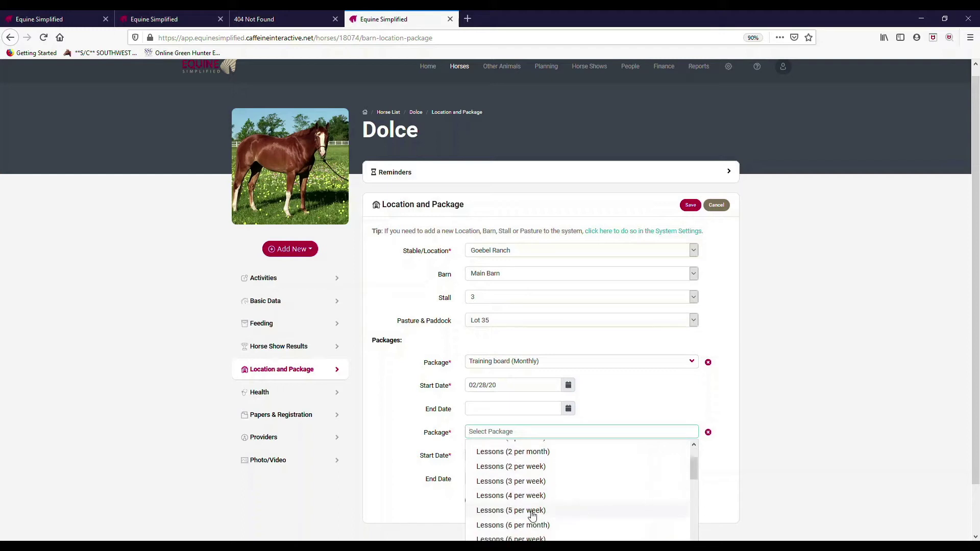
scroll(532, 513, "down", 1)
left_click(516, 484)
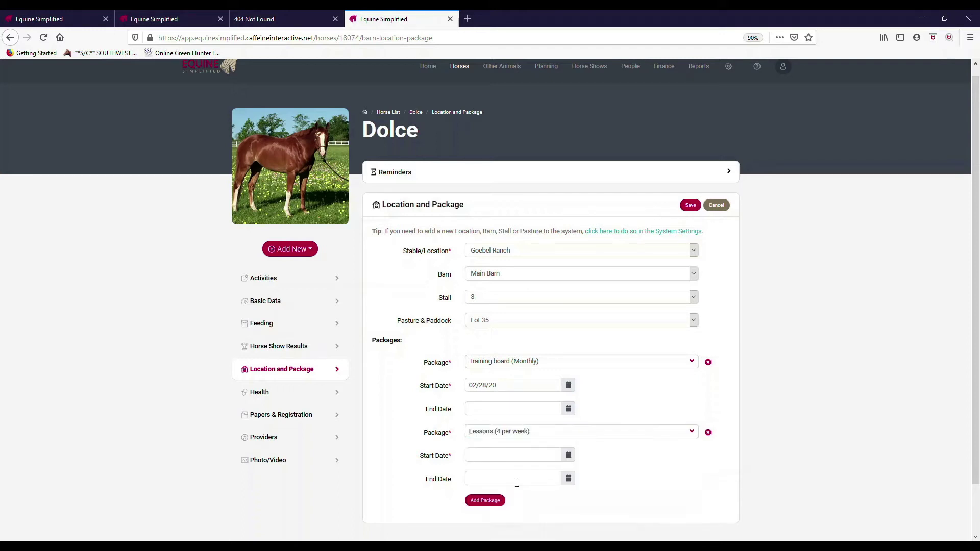
left_click(566, 455)
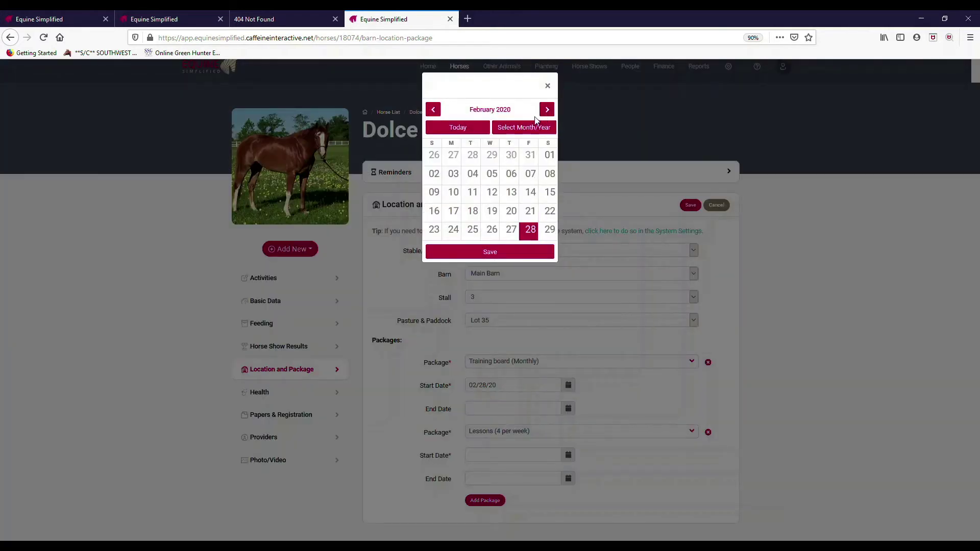
left_click(546, 109)
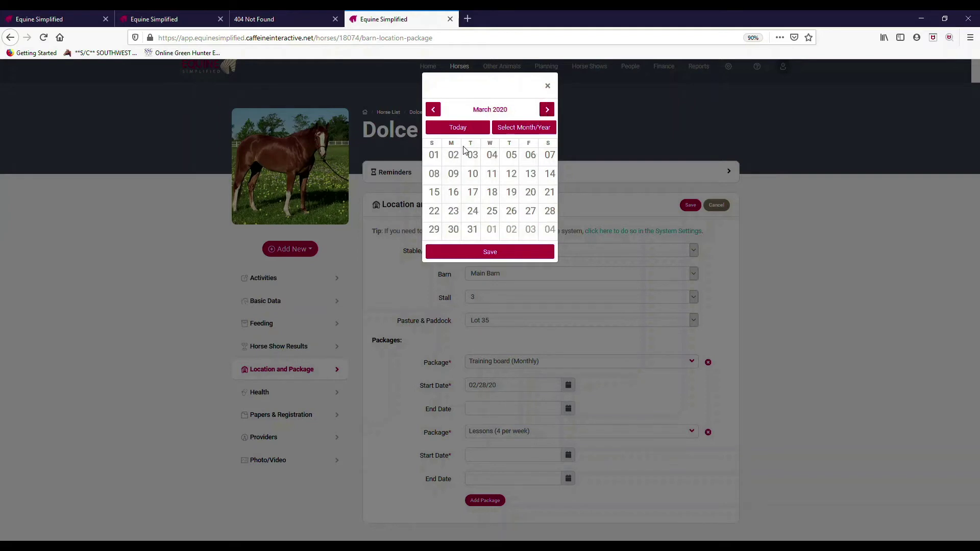
left_click(432, 159)
left_click(464, 251)
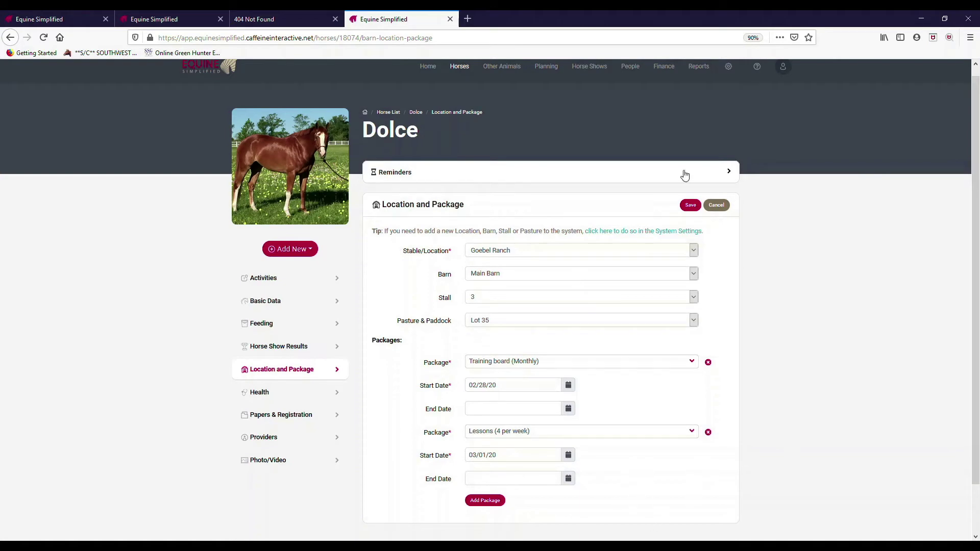
left_click(691, 205)
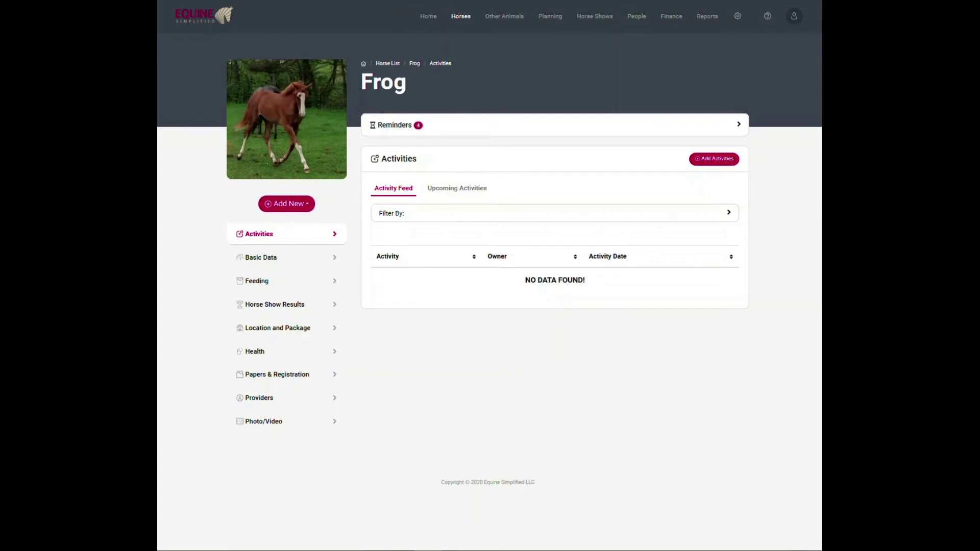
- Show Frog's Location and Package page with its Basic Board Monthly package from 05/10/2020
left_click(268, 333)
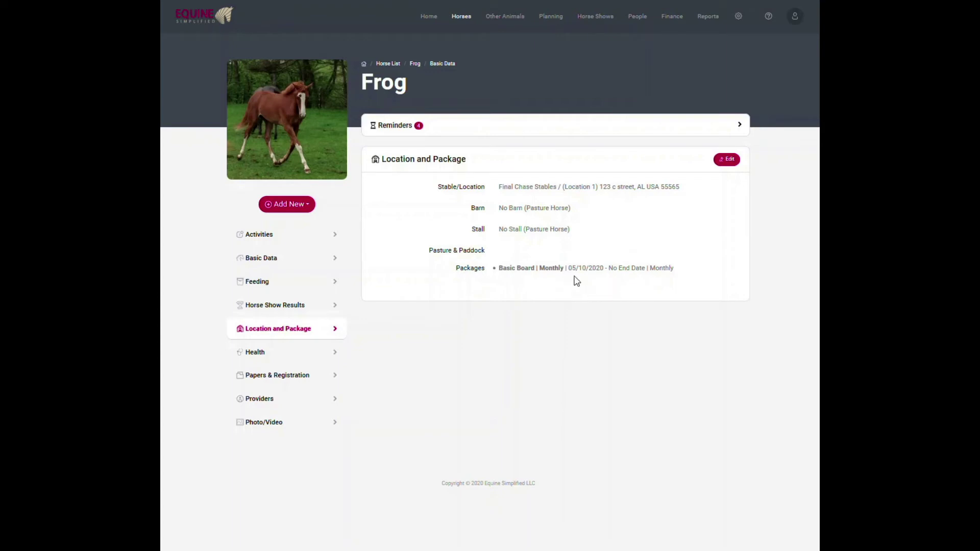
- Switch Frog's Basic Data & Settings panel into edit mode
left_click(257, 260)
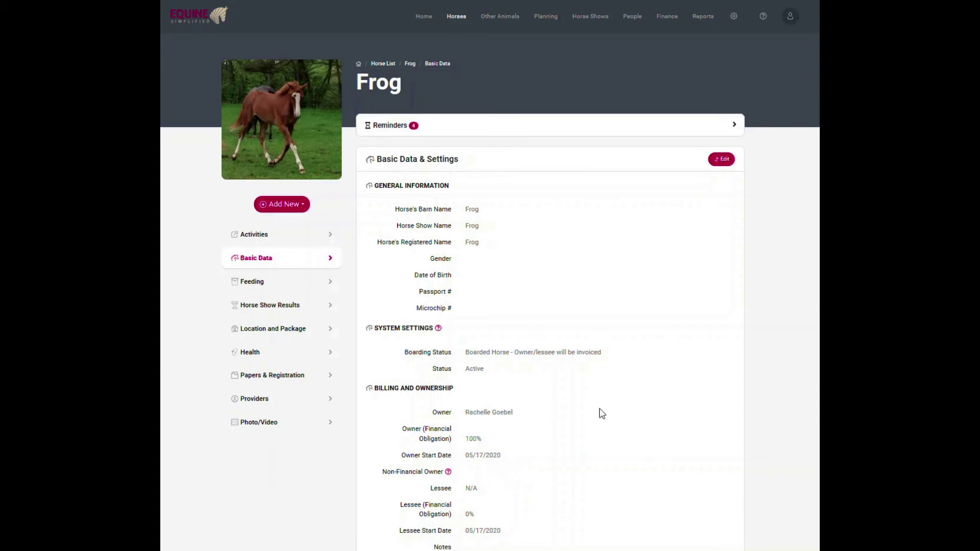
left_click(721, 161)
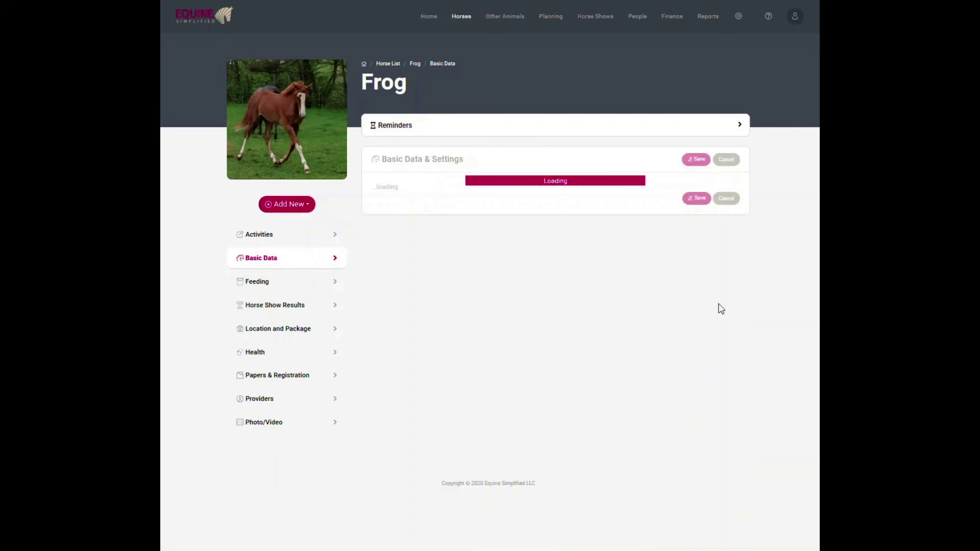
- Change Frog's Owner Start Date to 05/10/2020, save, and dismiss the confirmation
scroll(560, 503, "down", 2)
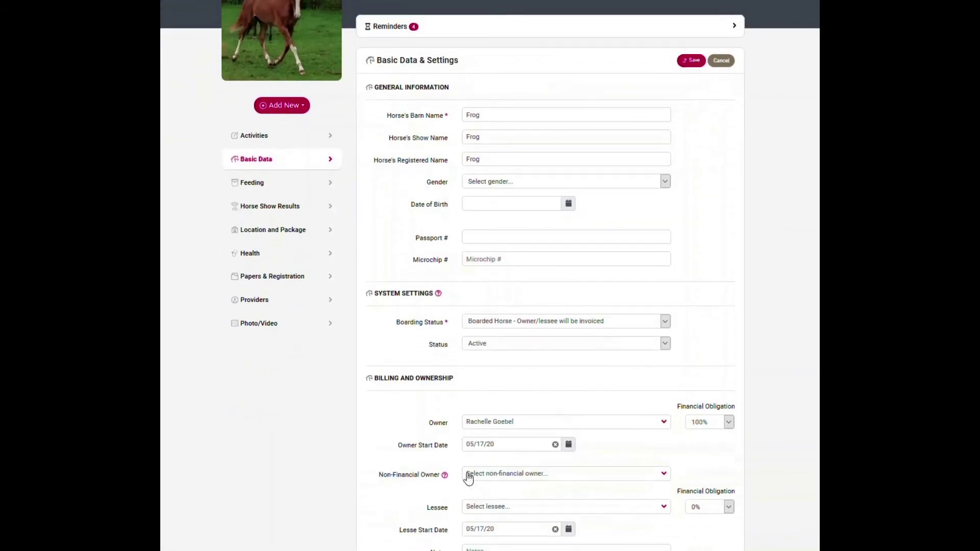
left_click(569, 445)
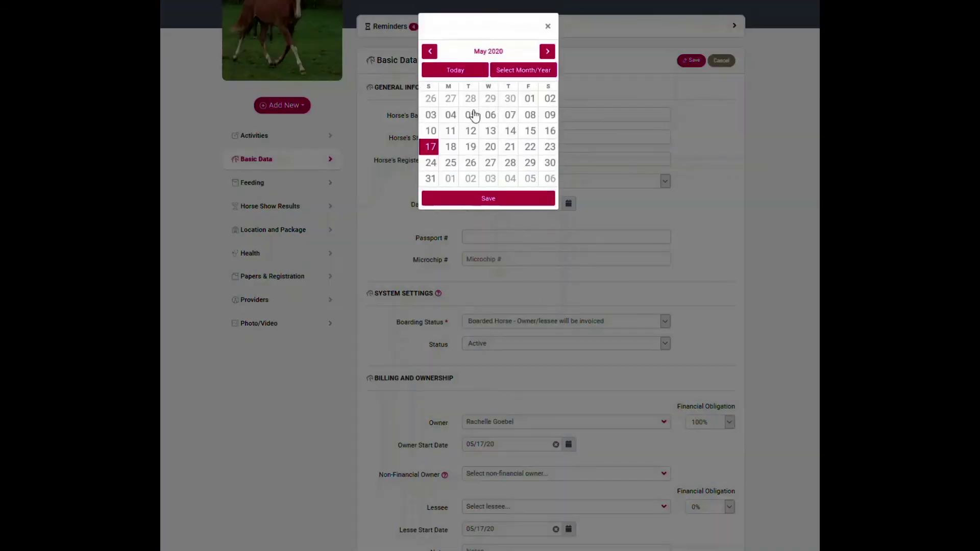
left_click(431, 132)
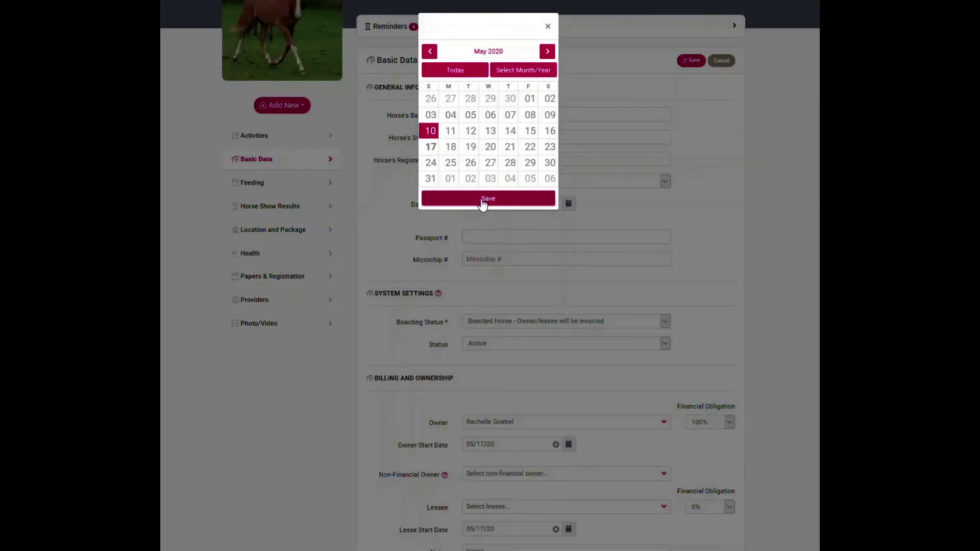
left_click(482, 200)
left_click(691, 62)
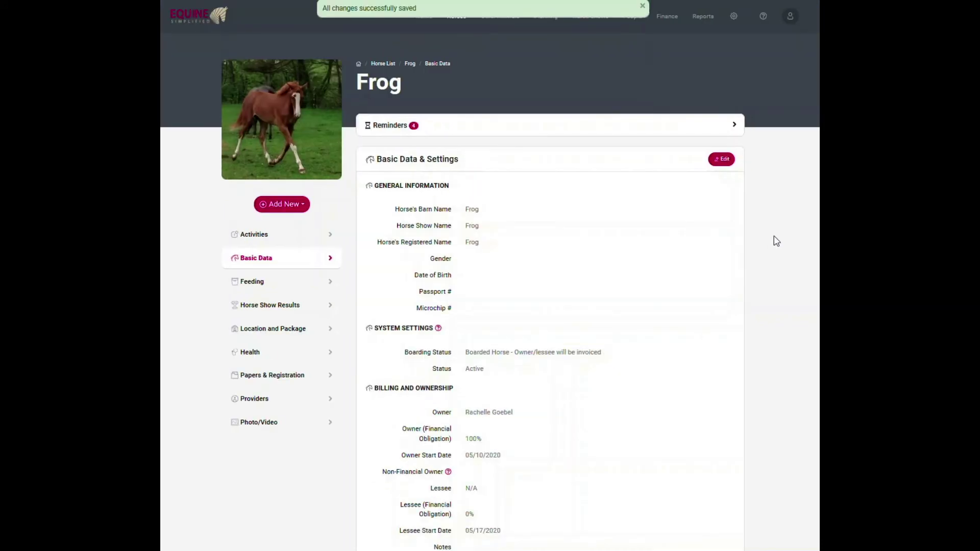
left_click(641, 5)
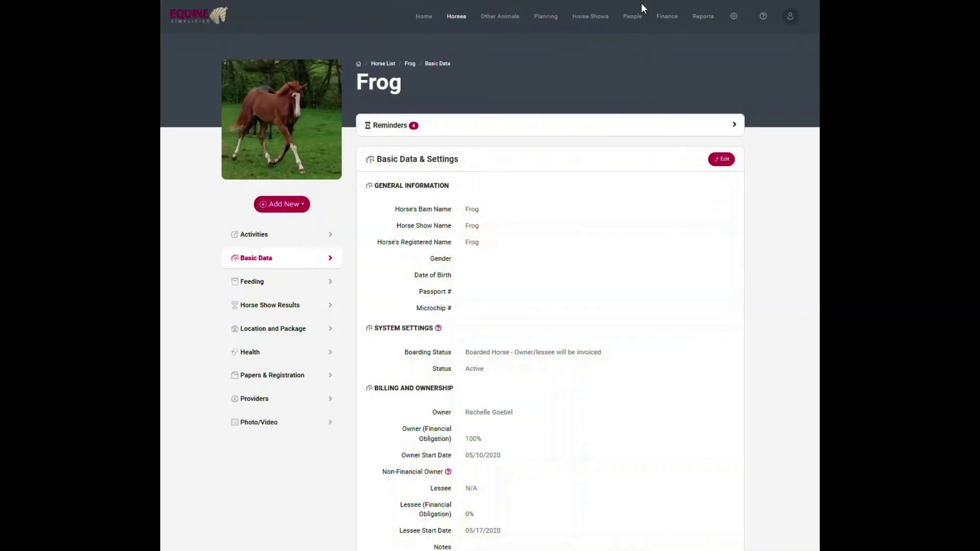
- Generate a new invoice from Finance > Invoices with Frog's owner as the client
left_click(673, 19)
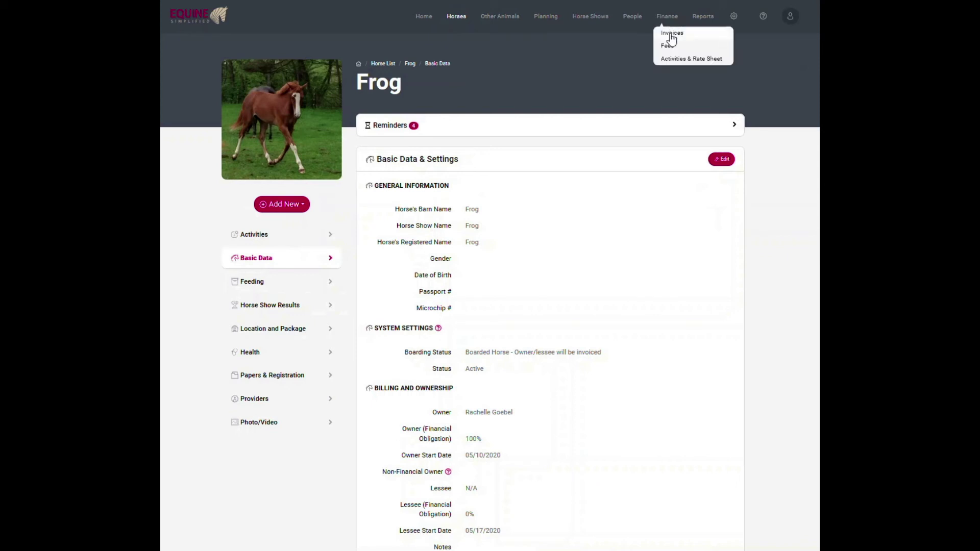
left_click(672, 35)
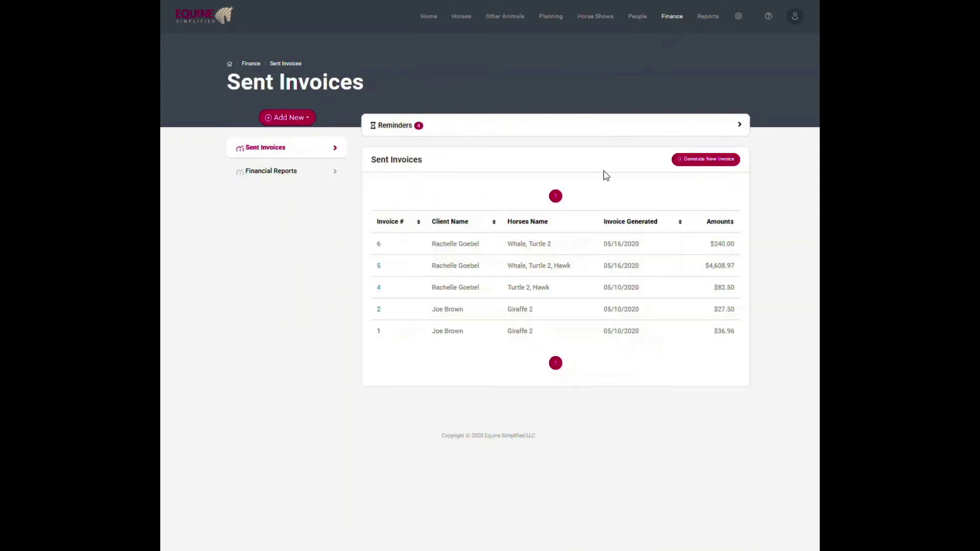
left_click(712, 161)
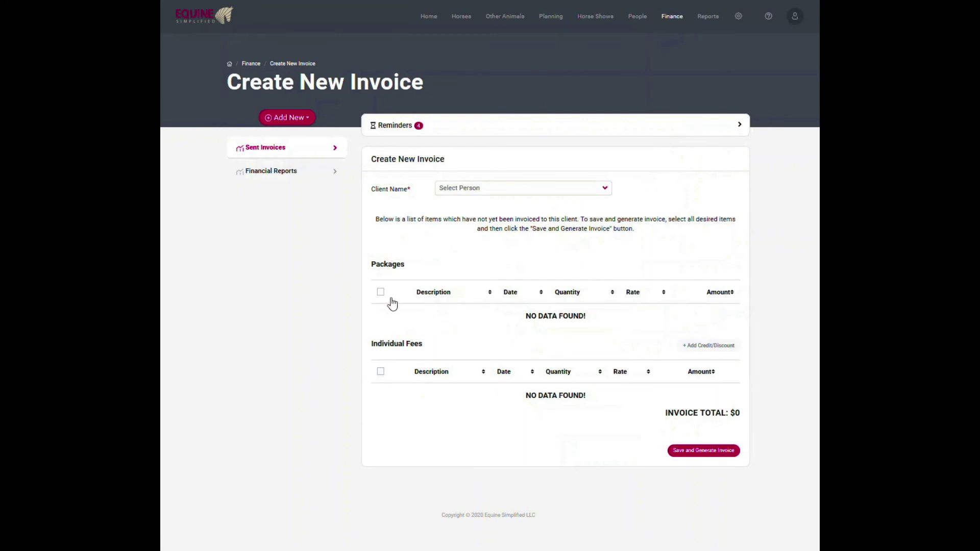
left_click(511, 189)
left_click(484, 254)
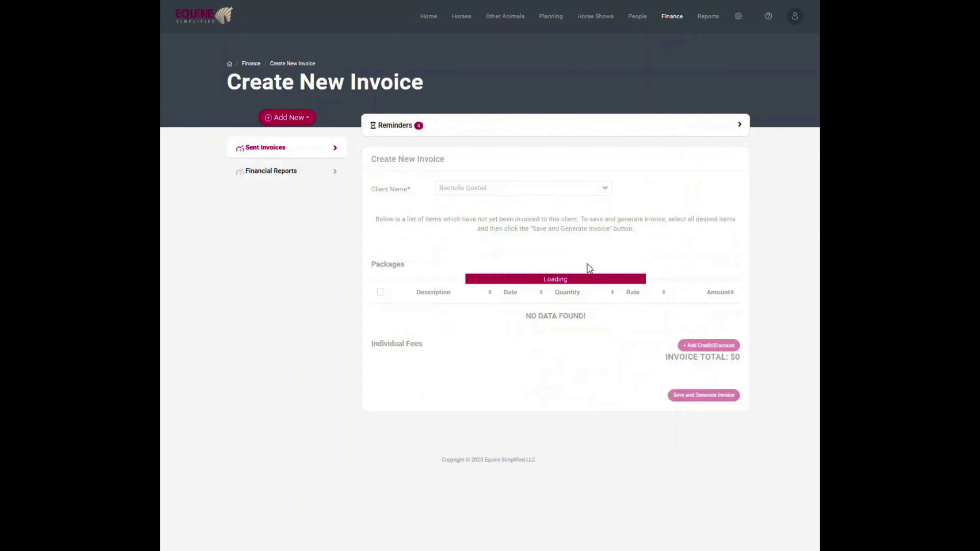